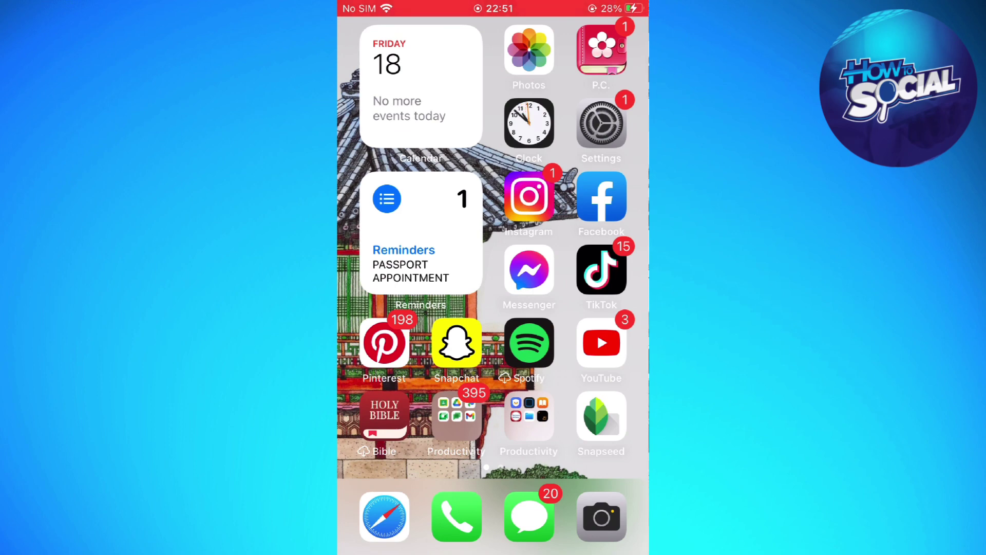
Launch Messenger and show the side menu with Chats, Marketplace, Message requests and Archive.
{"action": "left_click", "coordinate": [528, 270]}
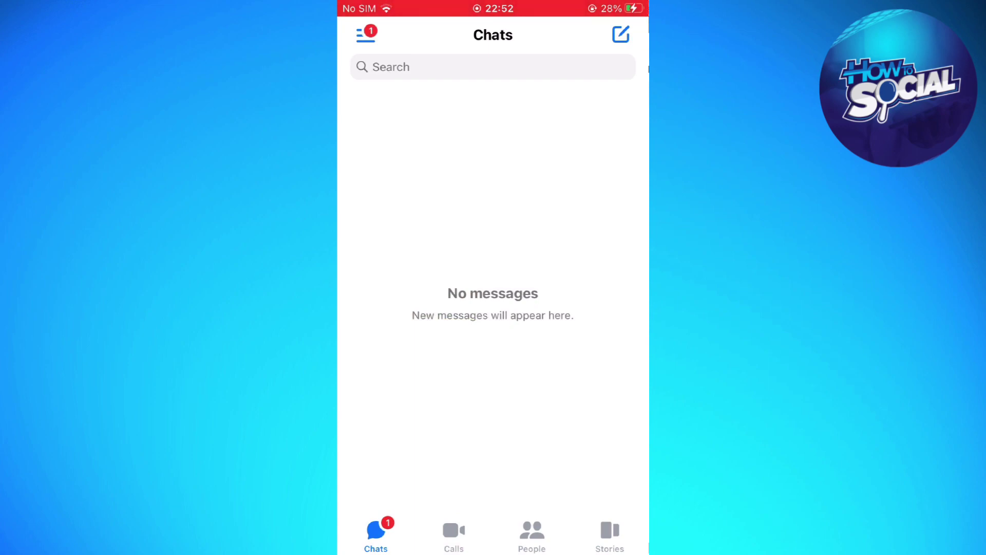
{"action": "left_click", "coordinate": [366, 35]}
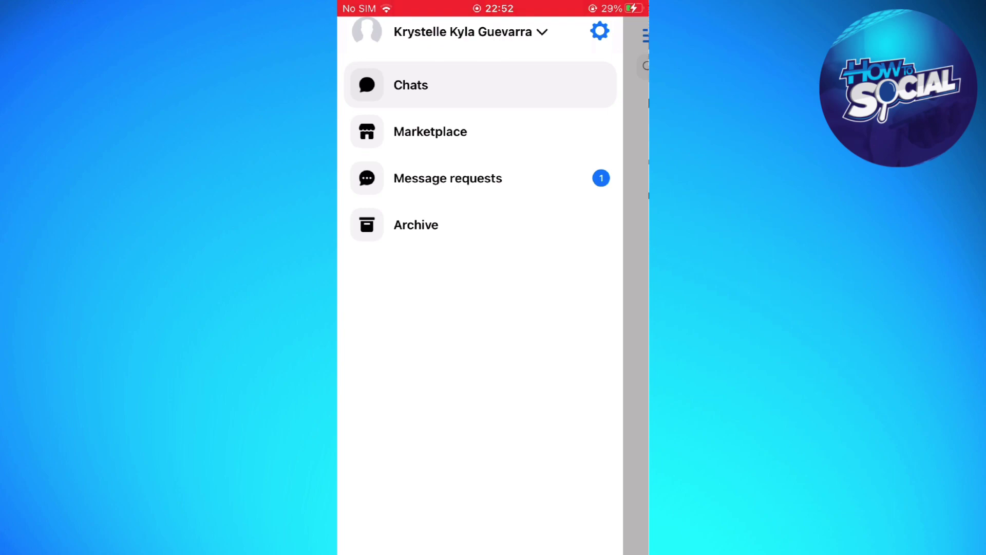
Go from Messenger's settings into the Notifications & sounds page.
{"action": "left_click", "coordinate": [599, 31]}
{"action": "scroll", "coordinate": [493, 316], "scroll_direction": "down", "scroll_amount": 5}
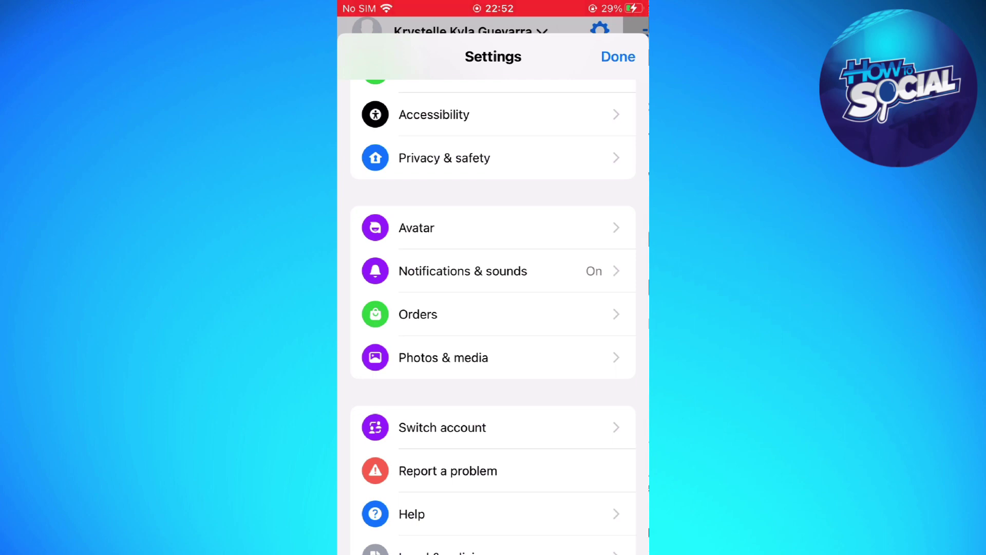
{"action": "left_click", "coordinate": [463, 270]}
{"action": "scroll", "coordinate": [494, 308], "scroll_direction": "down", "scroll_amount": 1}
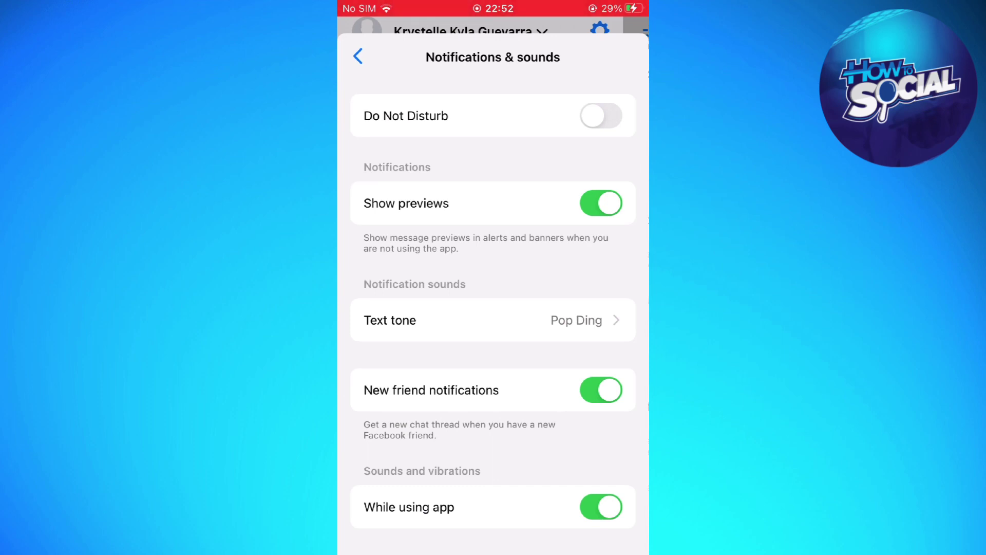
{"action": "left_click", "coordinate": [493, 320]}
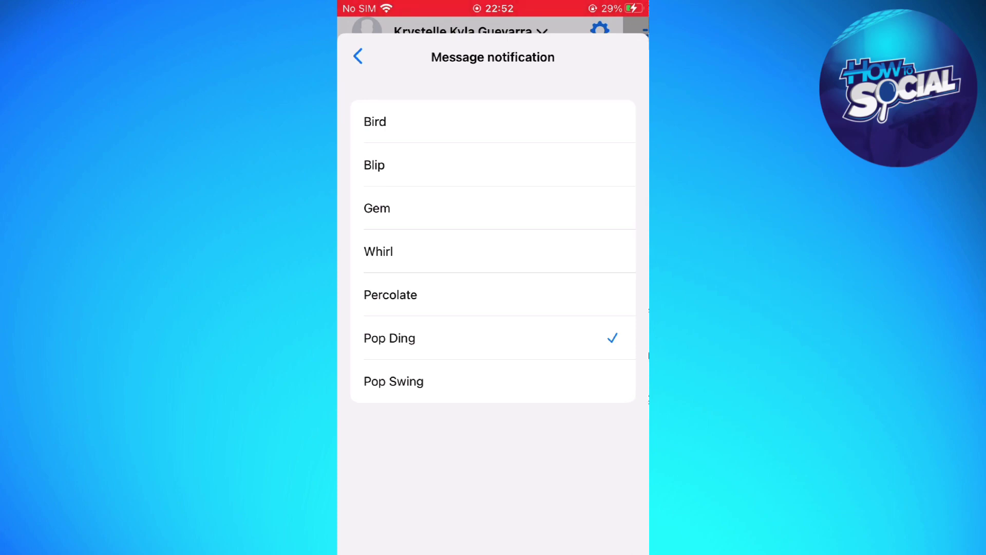
{"action": "key", "text": "XF86AudioRaiseVolume"}
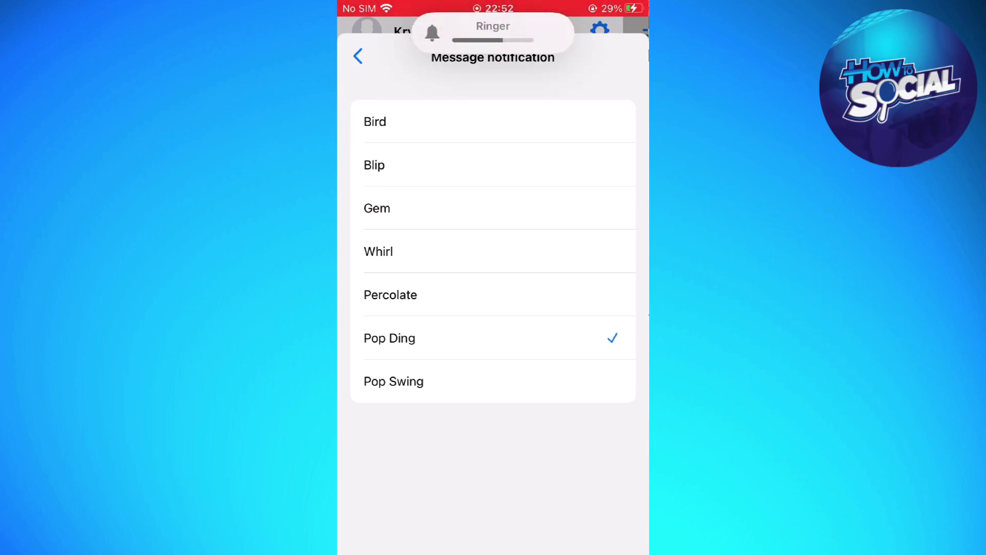
{"action": "left_click", "coordinate": [393, 381]}
{"action": "left_click", "coordinate": [391, 294]}
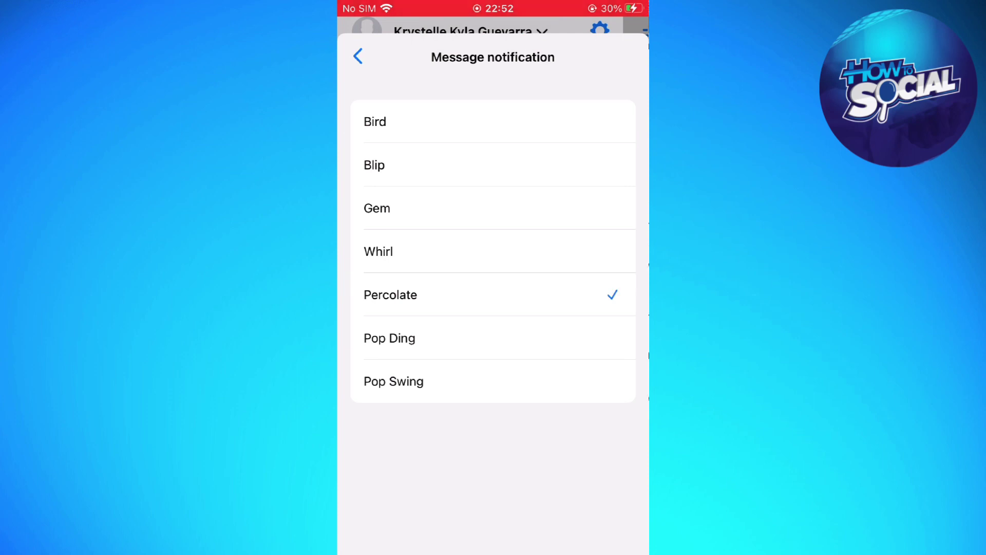
{"action": "left_click", "coordinate": [390, 338]}
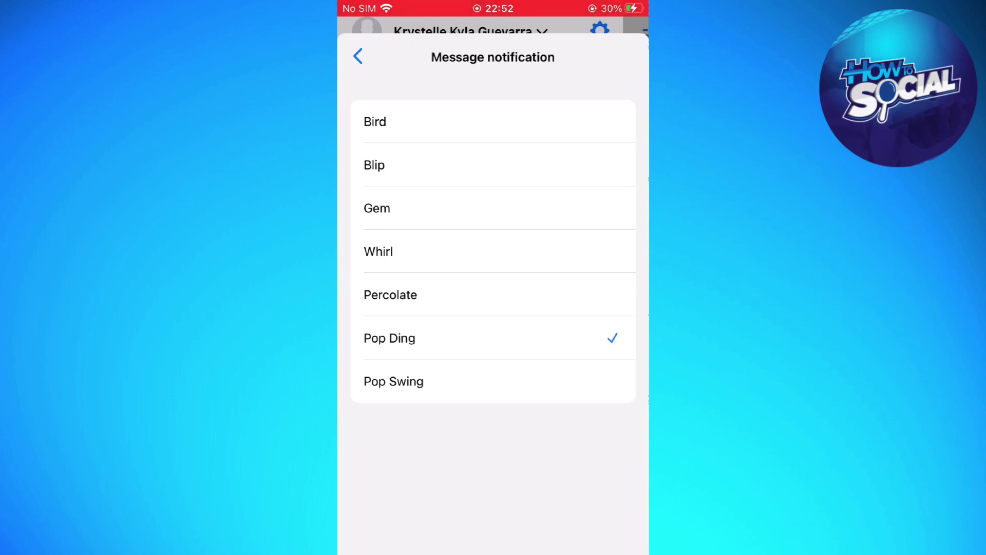